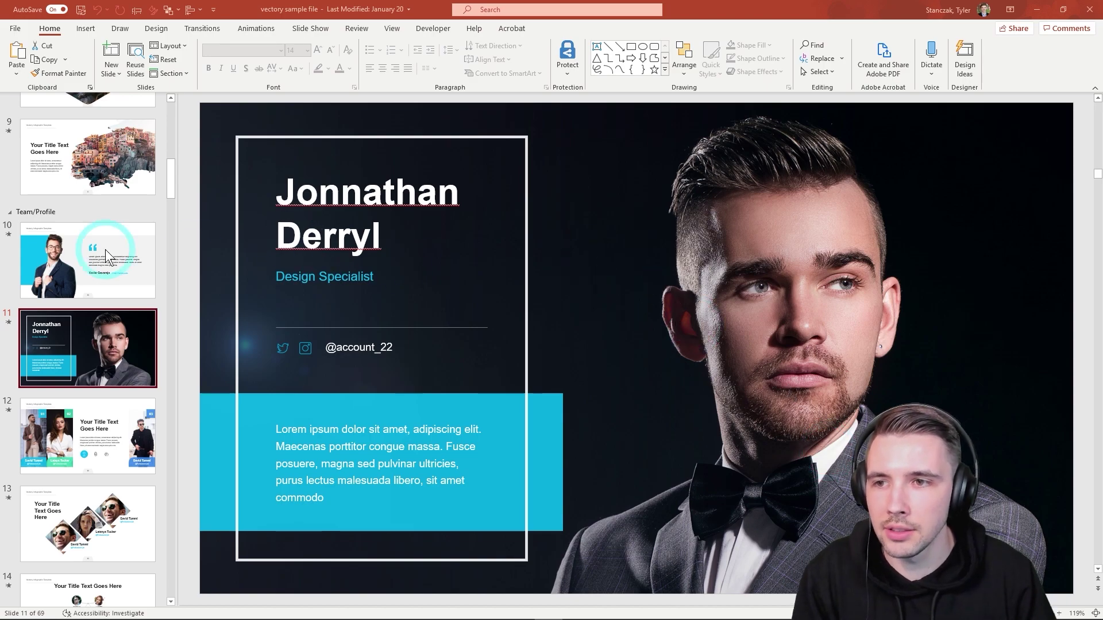
Flip between slides 10 and 11 in the slide pane, ending on the slide 10 quote slide.
left_click(91, 244)
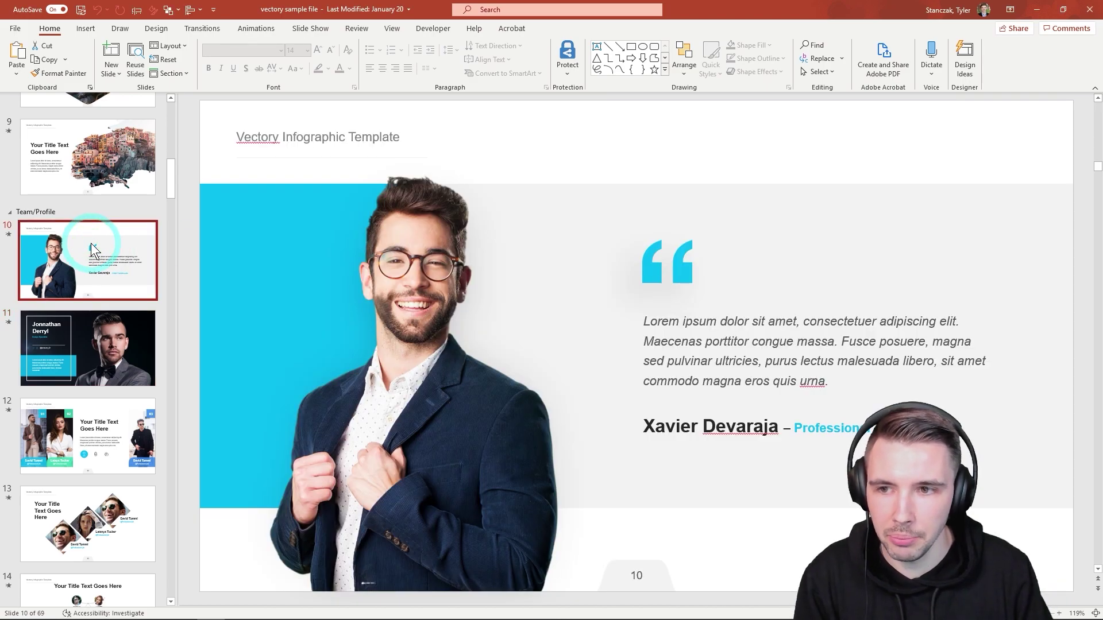
left_click(96, 333)
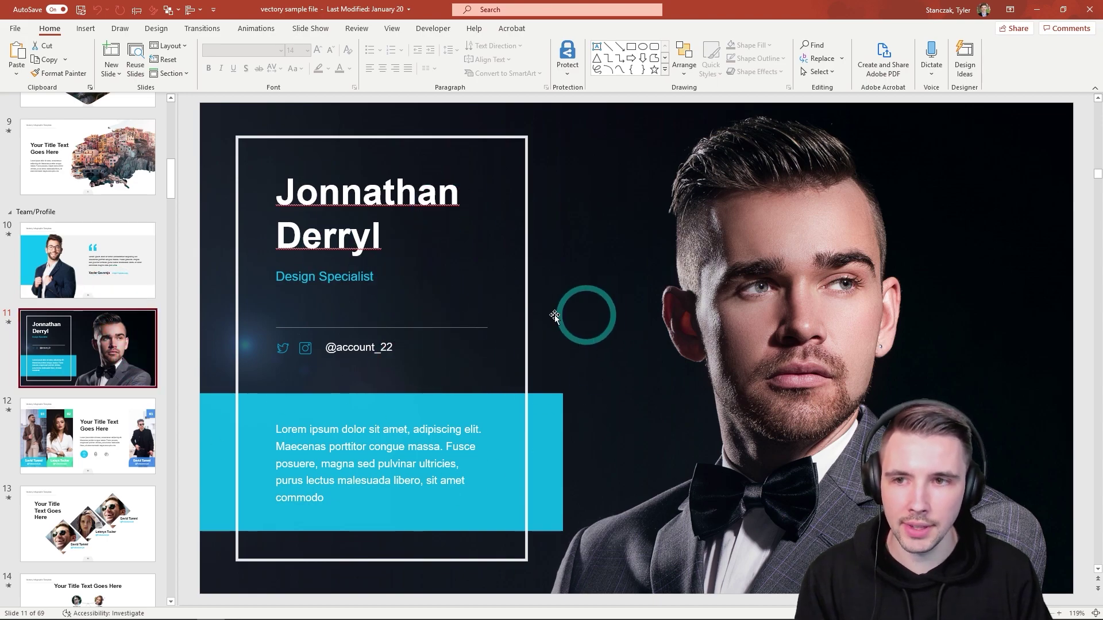
left_click(126, 261)
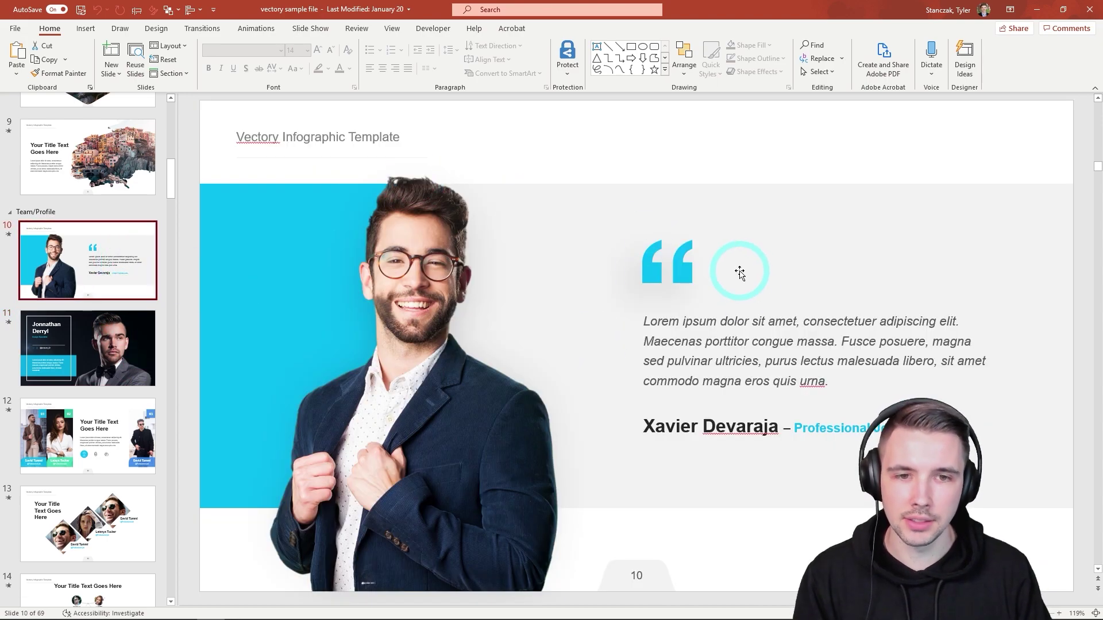
left_click(100, 340)
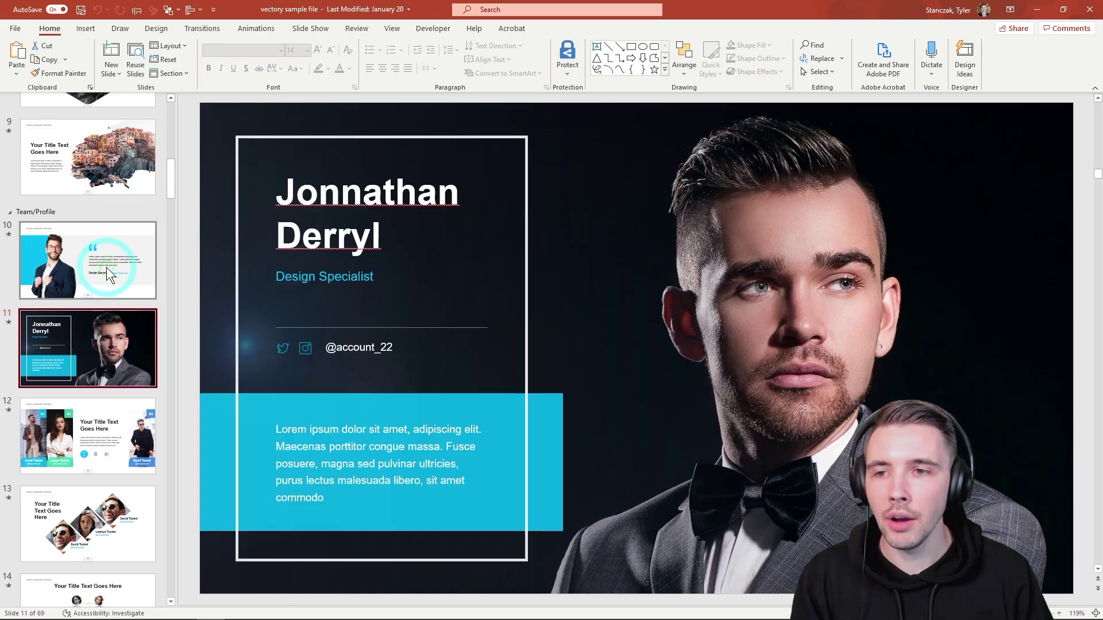
left_click(106, 267)
left_click(112, 343)
left_click(120, 271)
left_click(115, 347)
left_click(115, 271)
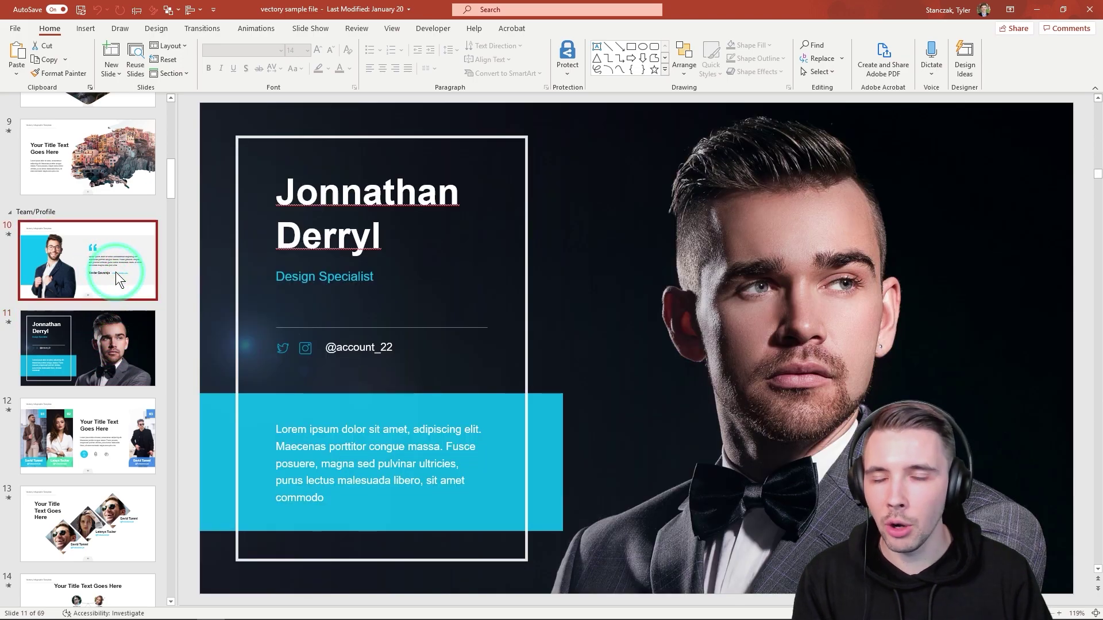
left_click(110, 340)
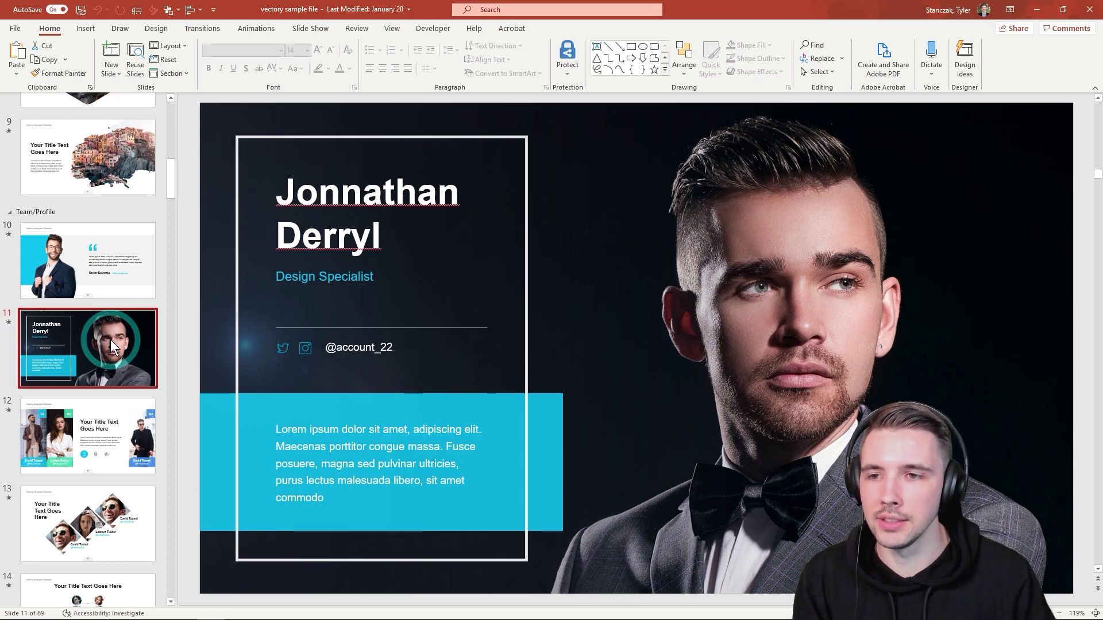
left_click(105, 265)
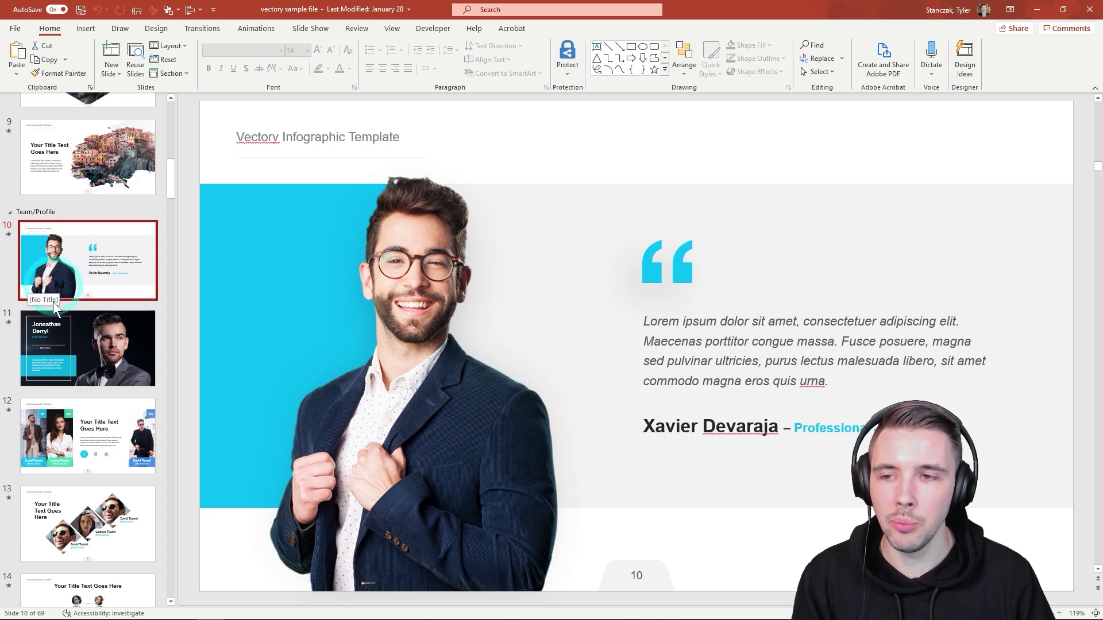
left_click(66, 357)
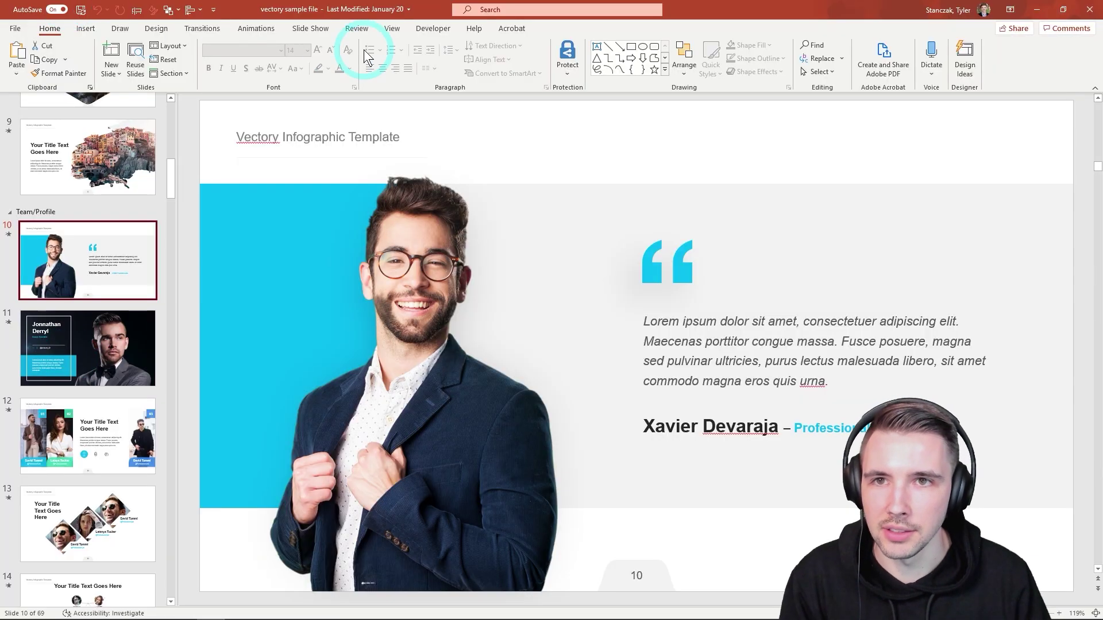
Open the same deck in a second window with View > New Window.
left_click(393, 29)
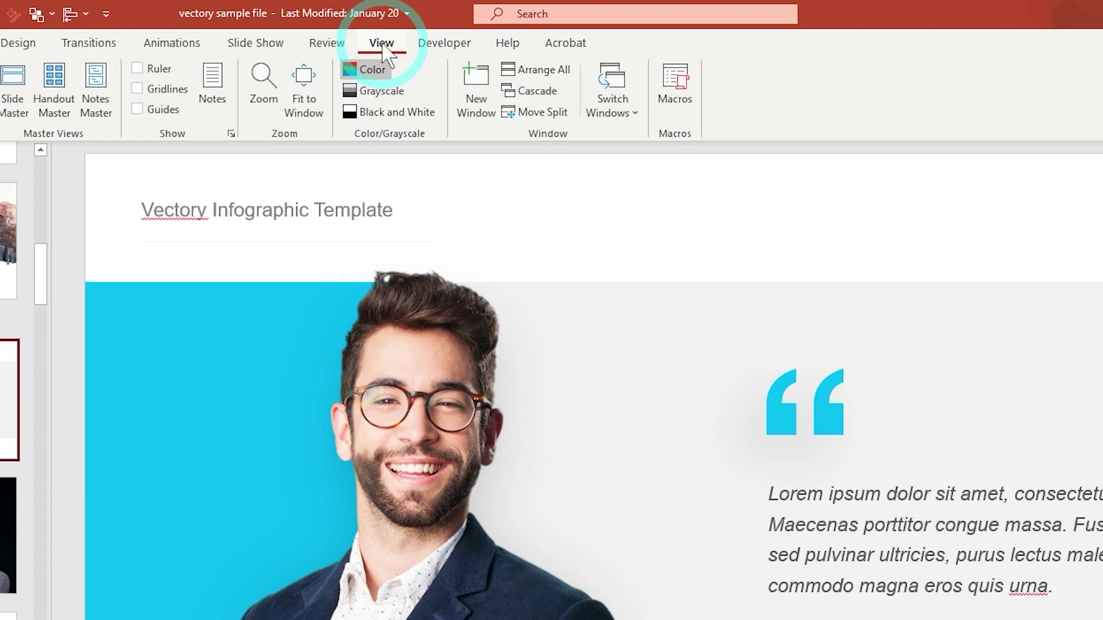
left_click(469, 109)
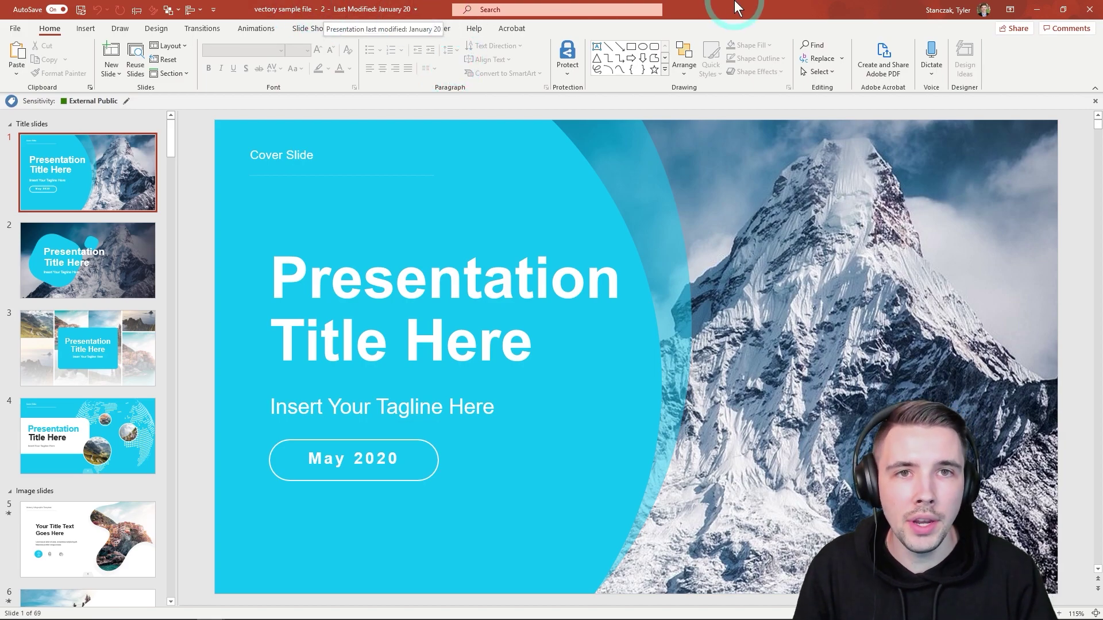
Restore the second window and snap both deck windows side by side.
left_click_drag(735, 5, 1100, 132)
left_click(493, 202)
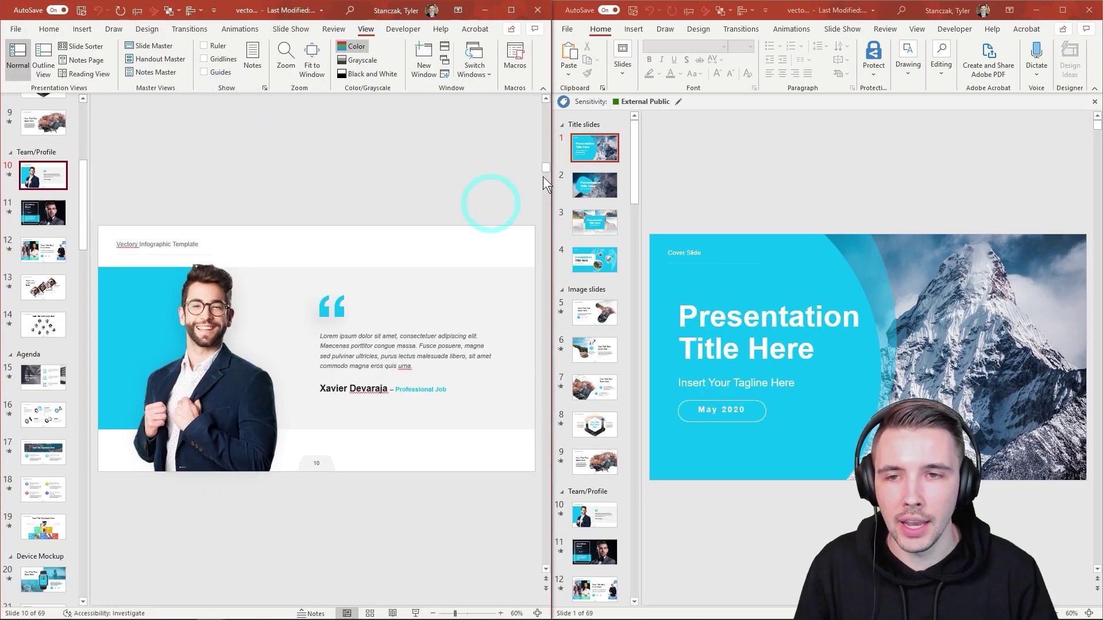
left_click(43, 179)
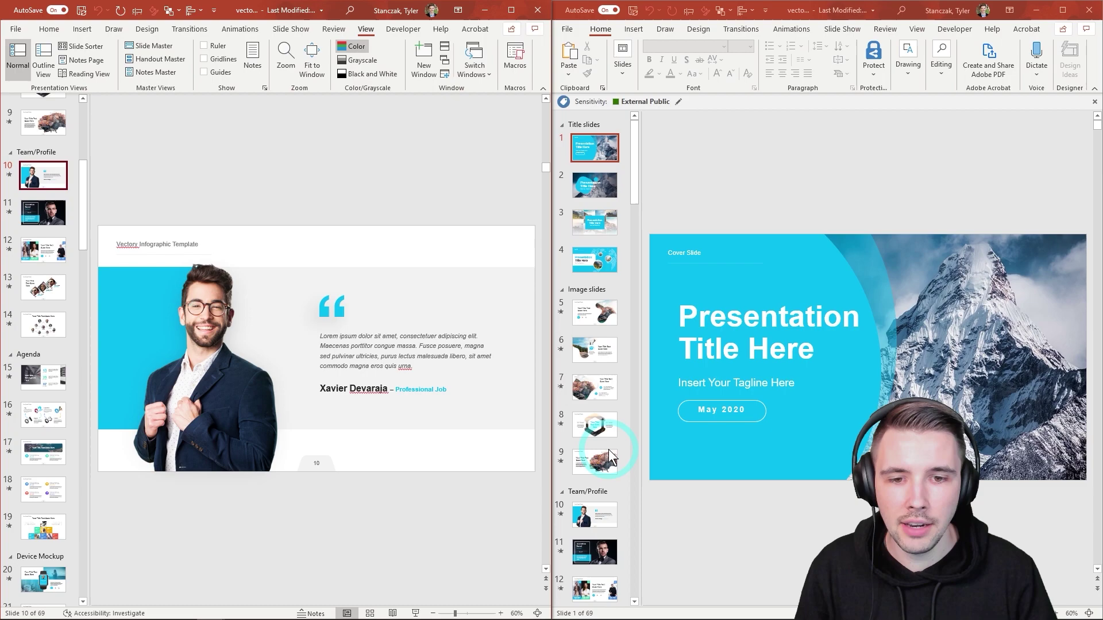
Show slide 11, the dark profile slide, in the right-hand window.
scroll(606, 443, "down", 3)
left_click(597, 516)
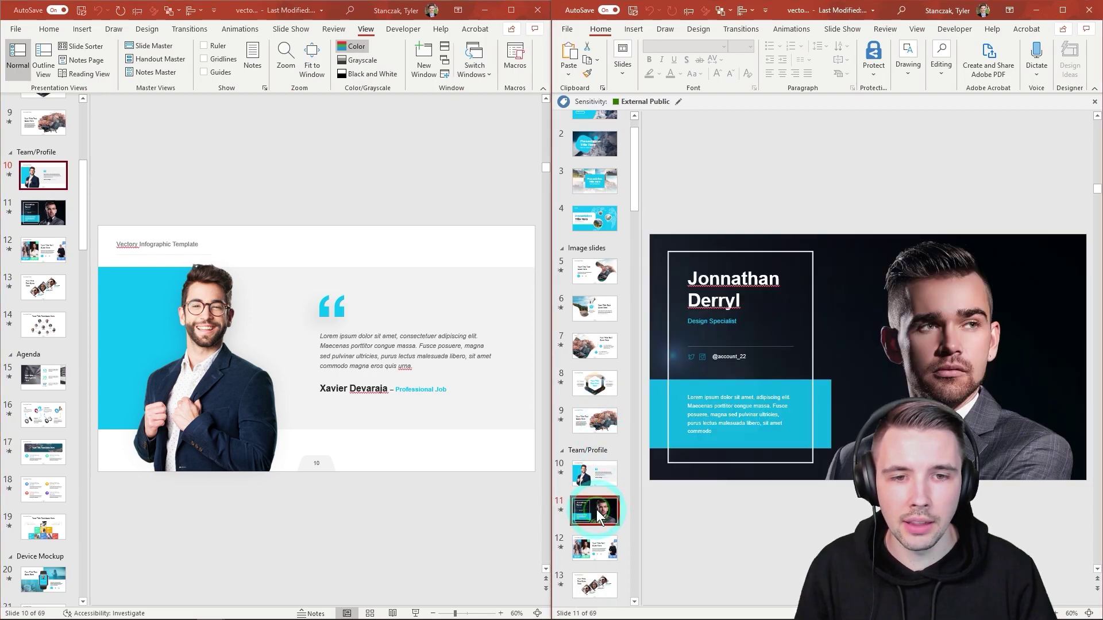
scroll(786, 275, "down", 2)
scroll(784, 310, "up", 1)
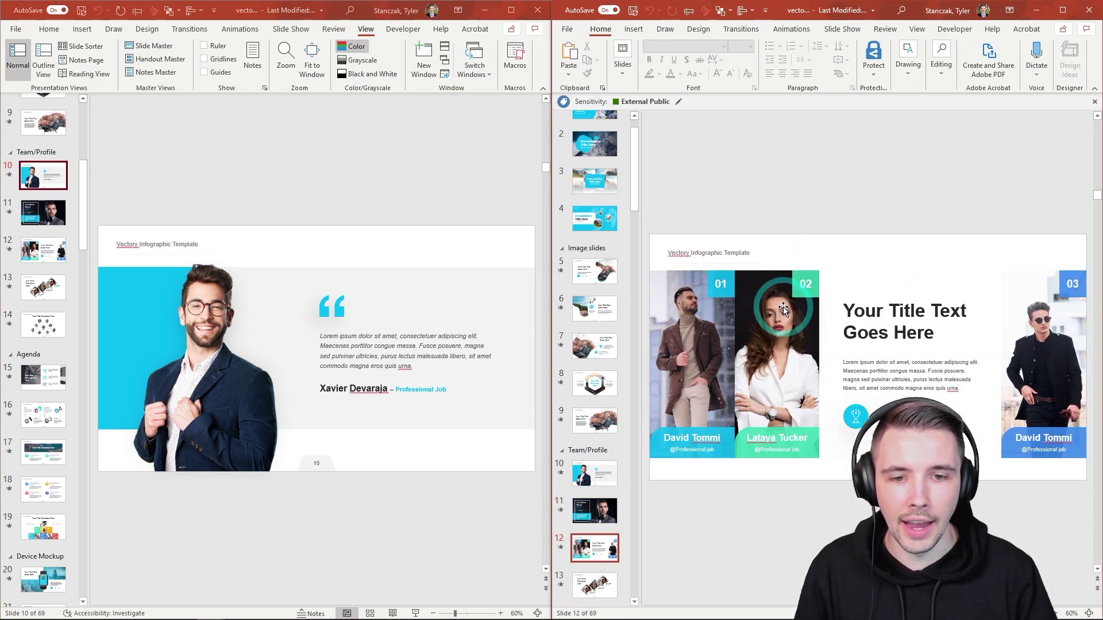
left_click(603, 515)
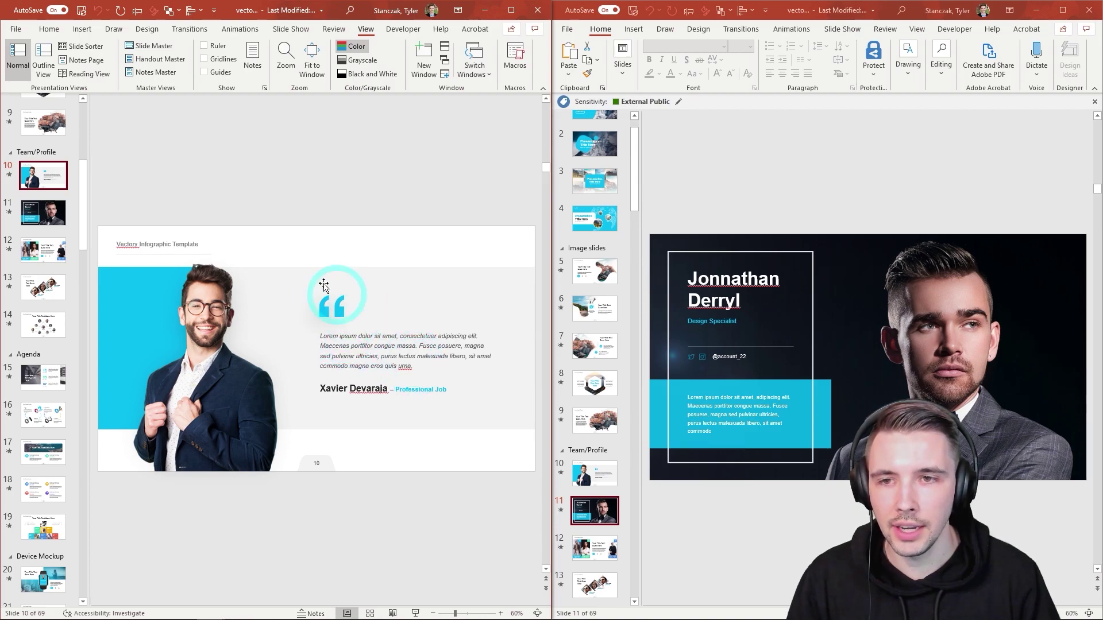
Select the blue text box on slide 11 and copy it.
left_click(82, 29)
left_click(781, 393)
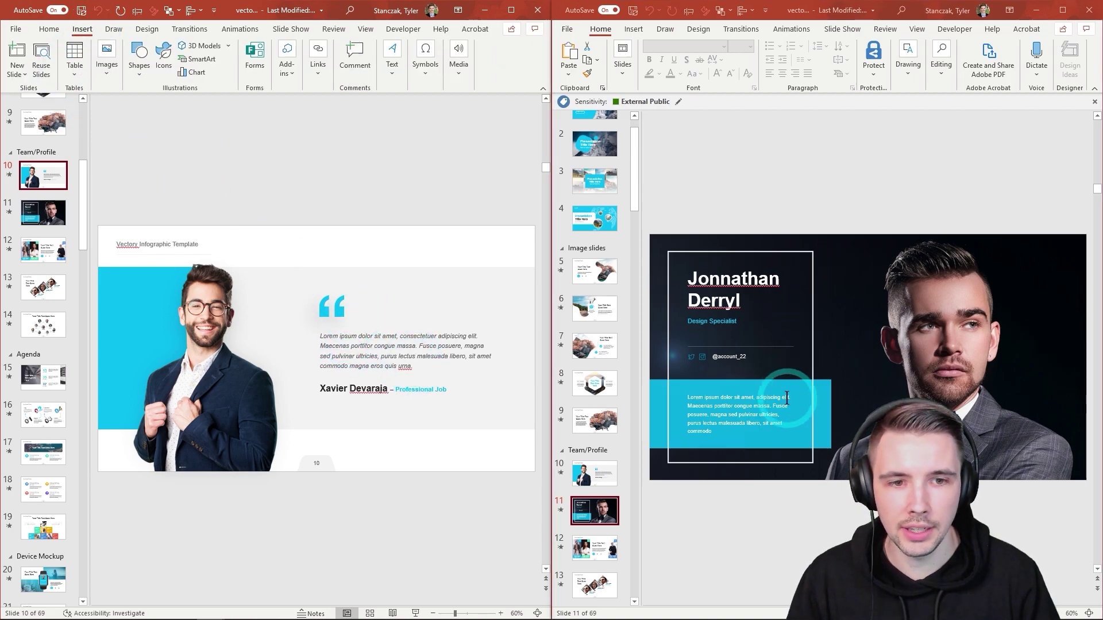
left_click(733, 415)
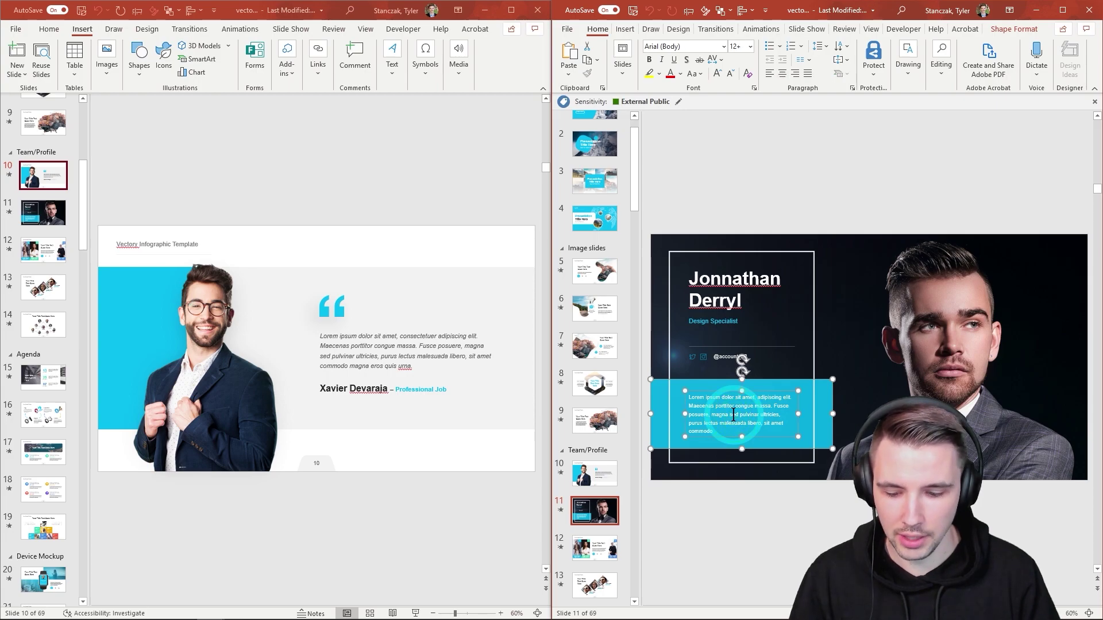
key("ctrl+c")
Paste the blue text box onto slide 10 and position it in the top-right corner.
left_click(271, 202)
key("ctrl+v")
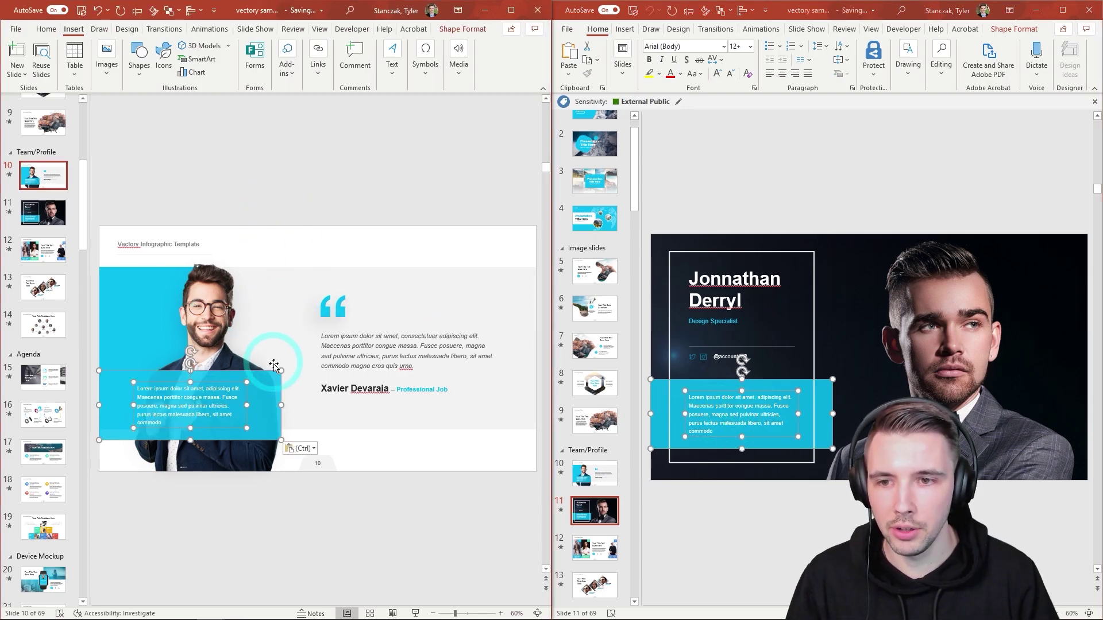
left_click_drag(273, 365, 517, 232)
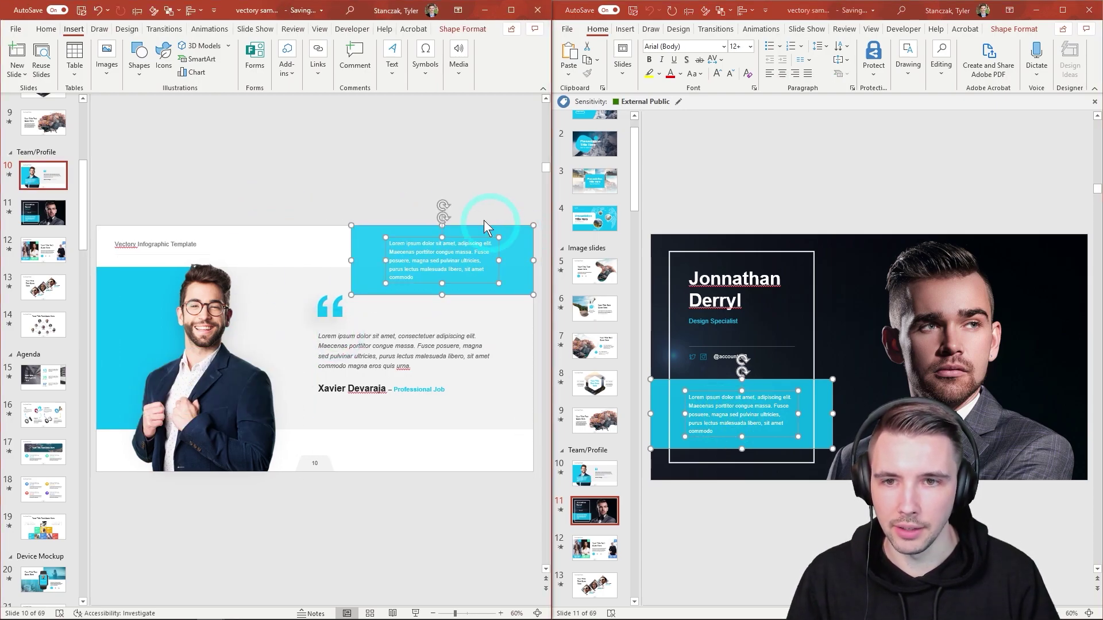
left_click(426, 188)
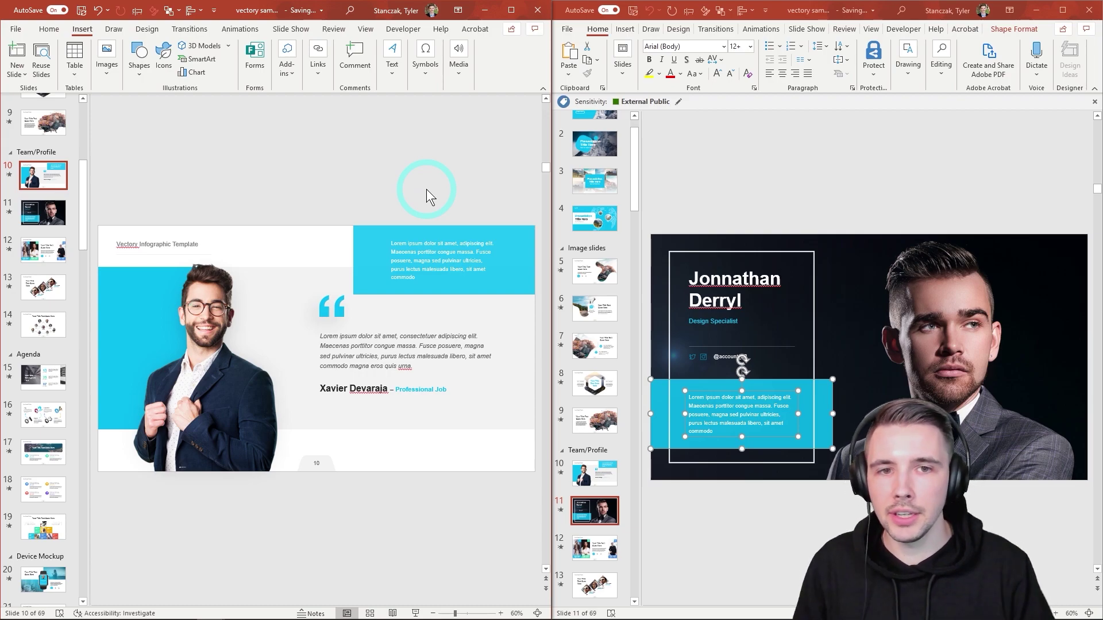
left_click(810, 413)
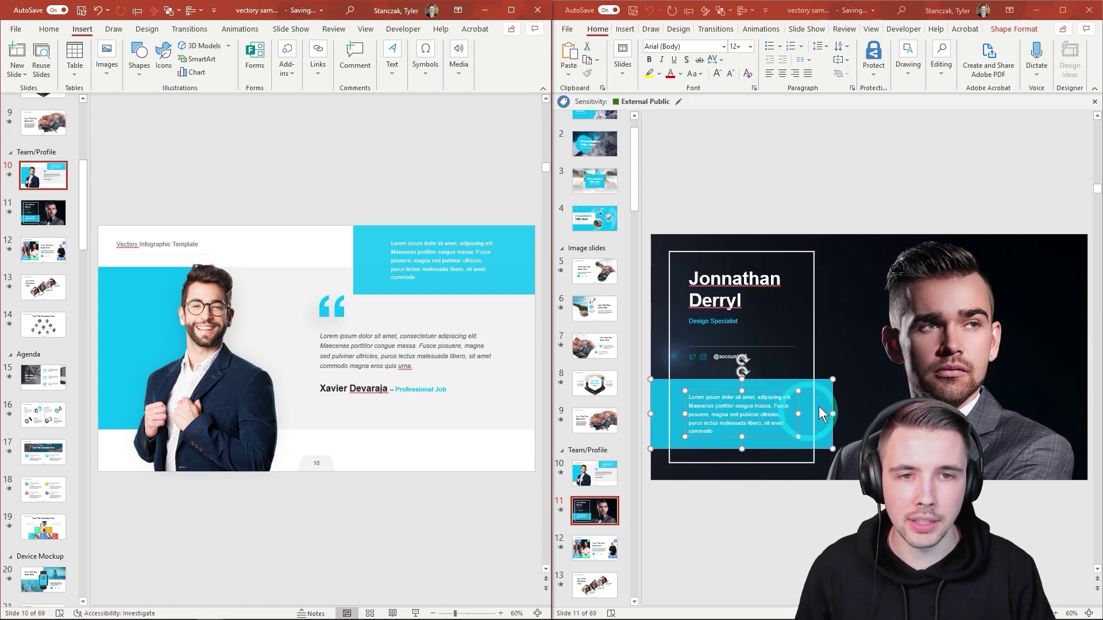
left_click_drag(823, 414, 442, 329)
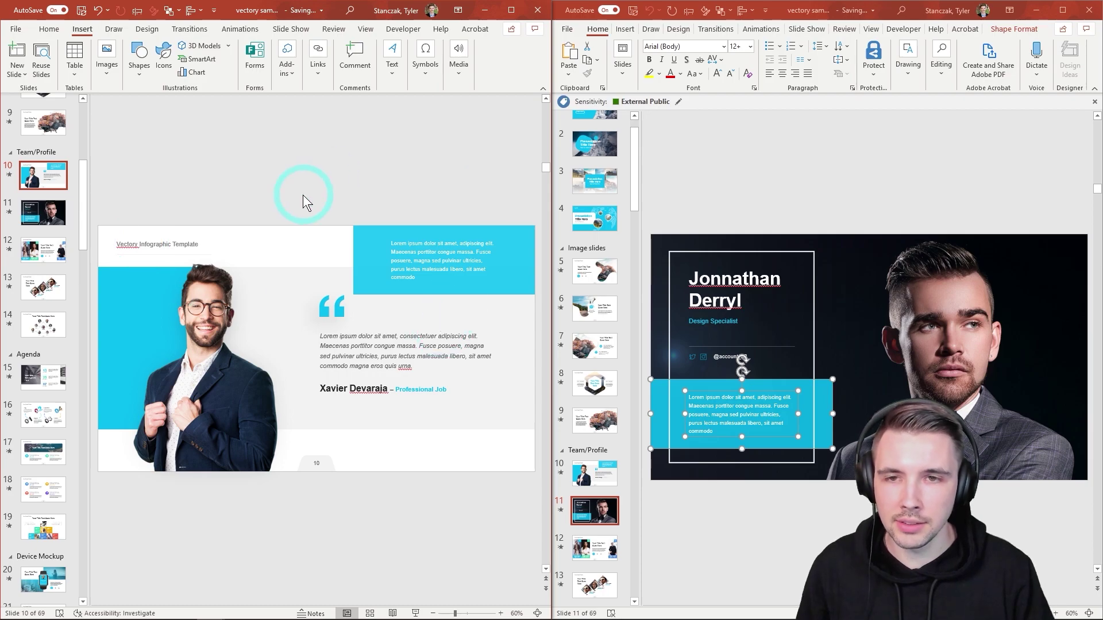
left_click_drag(382, 164, 597, 476)
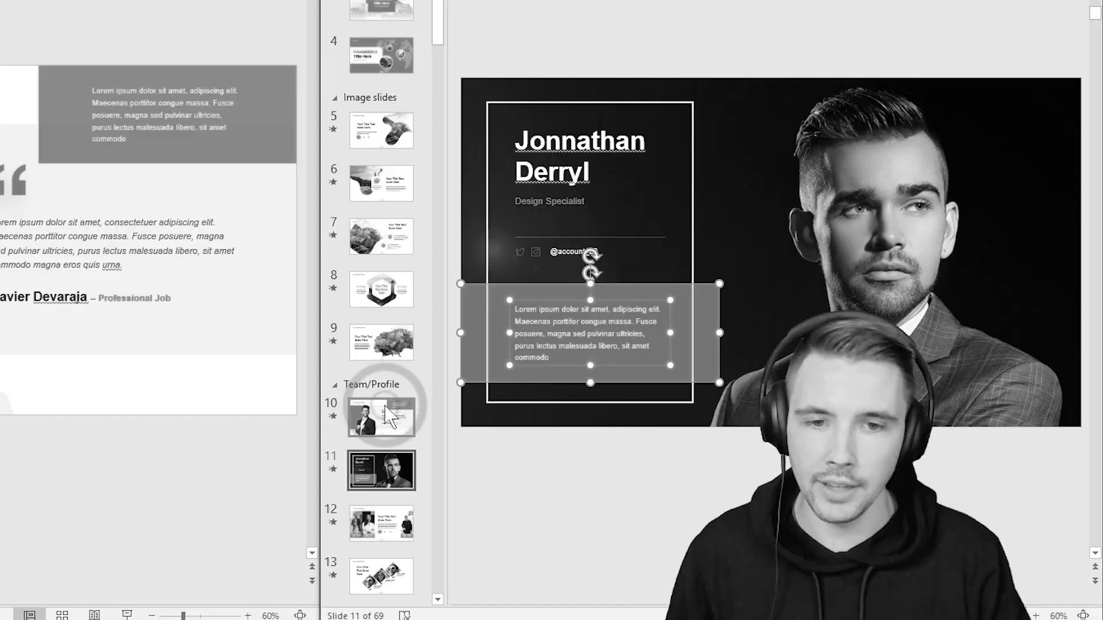
left_click(607, 477)
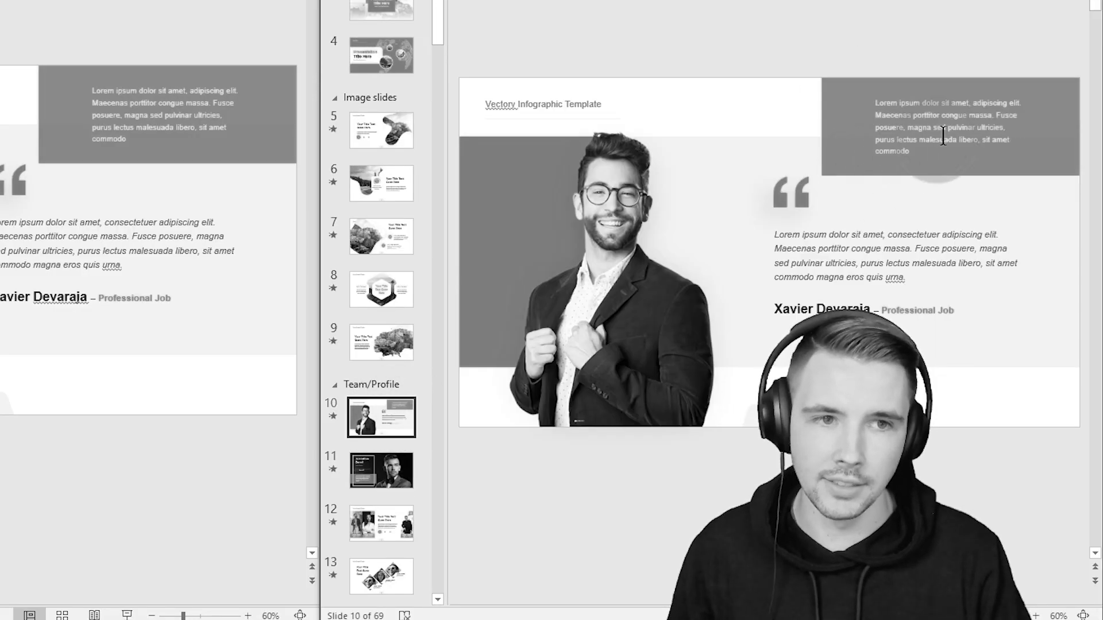
left_click(935, 135)
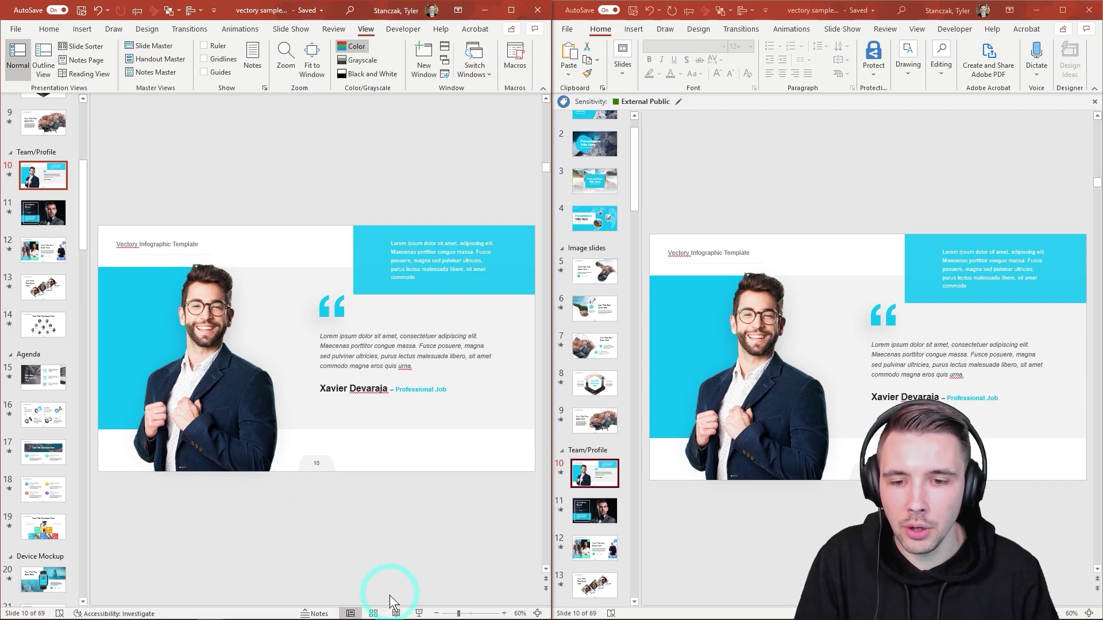
Put the left window in reading view, then drag slide 10's blue text box above the slide.
left_click(396, 613)
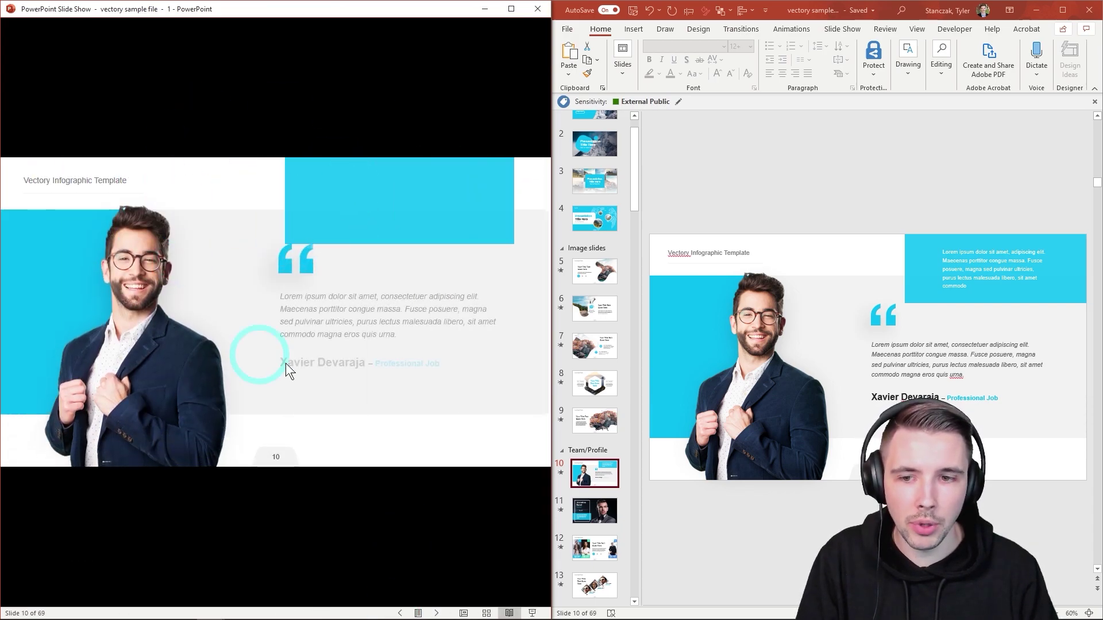
left_click(743, 170)
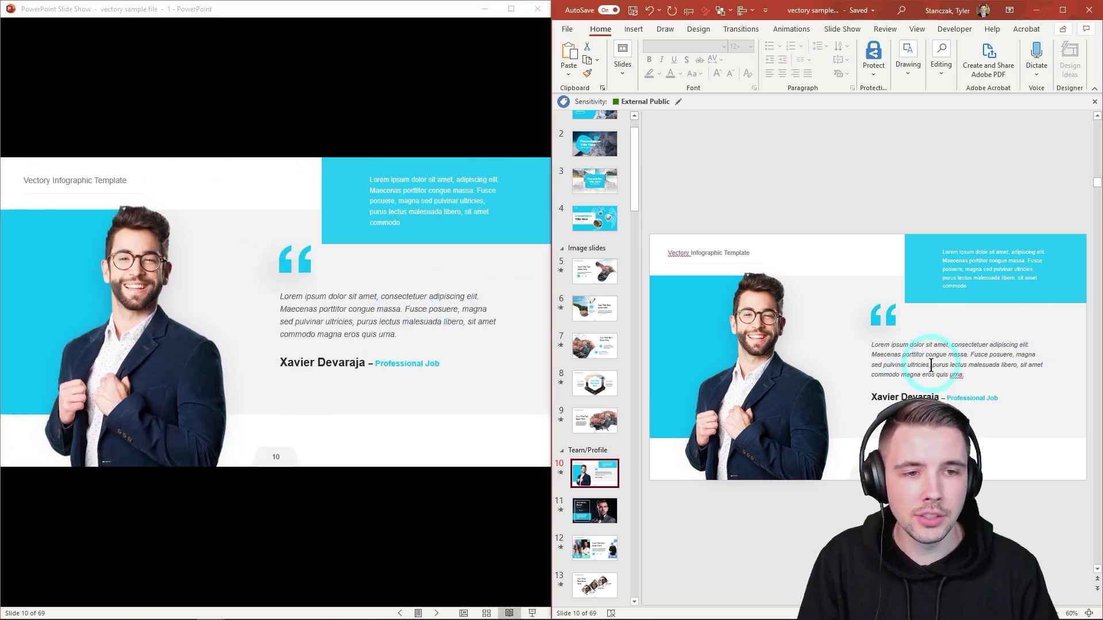
left_click(991, 313)
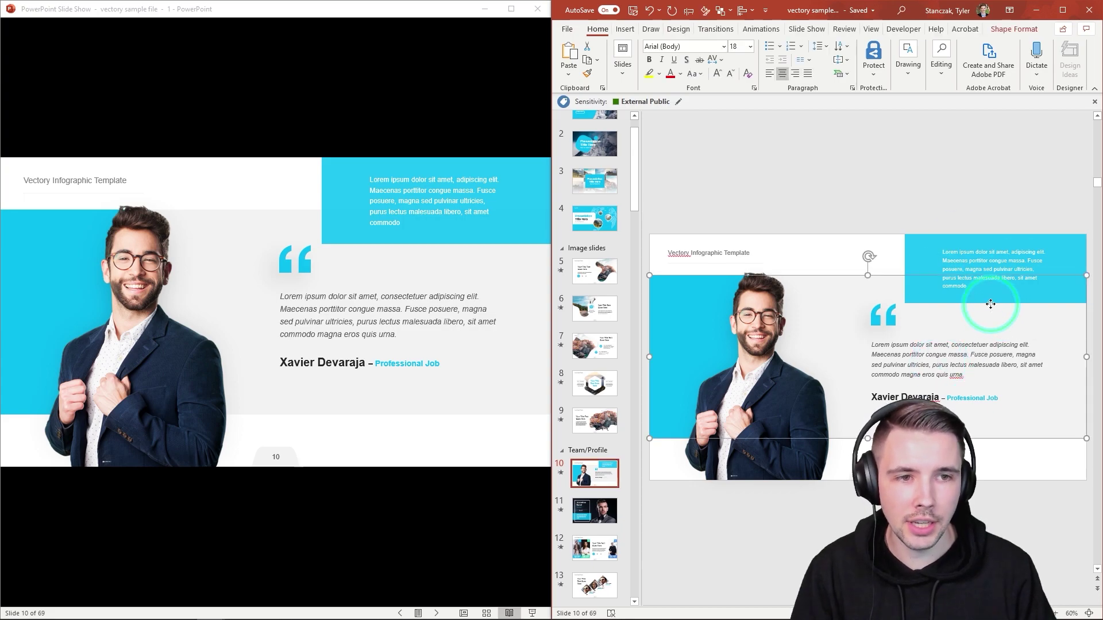
left_click(989, 276)
left_click(926, 251, "shift")
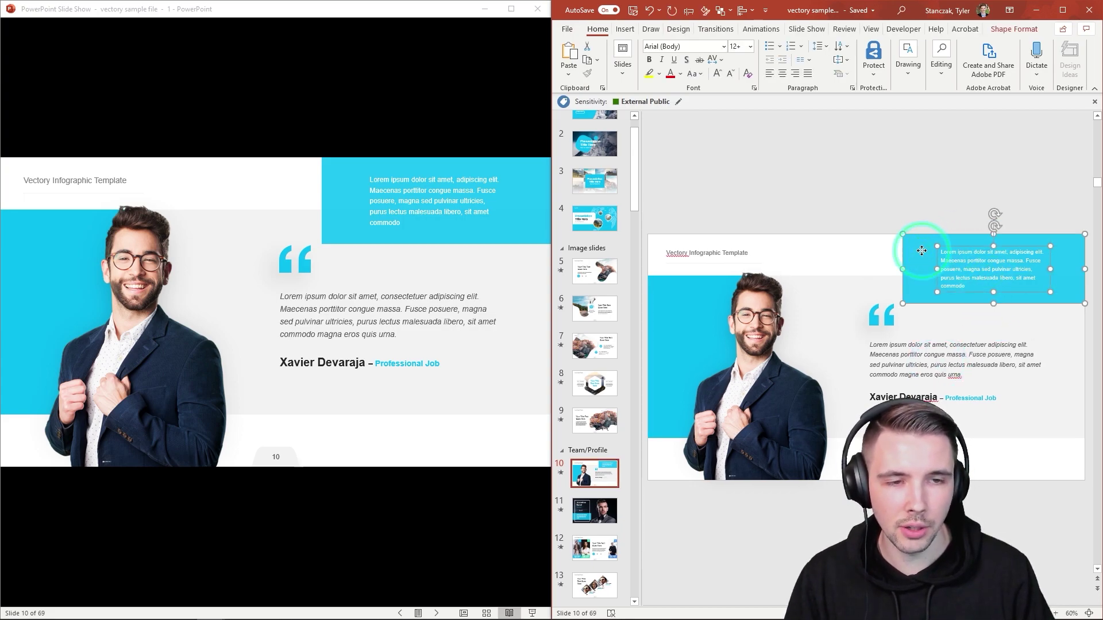
left_click_drag(921, 251, 862, 166)
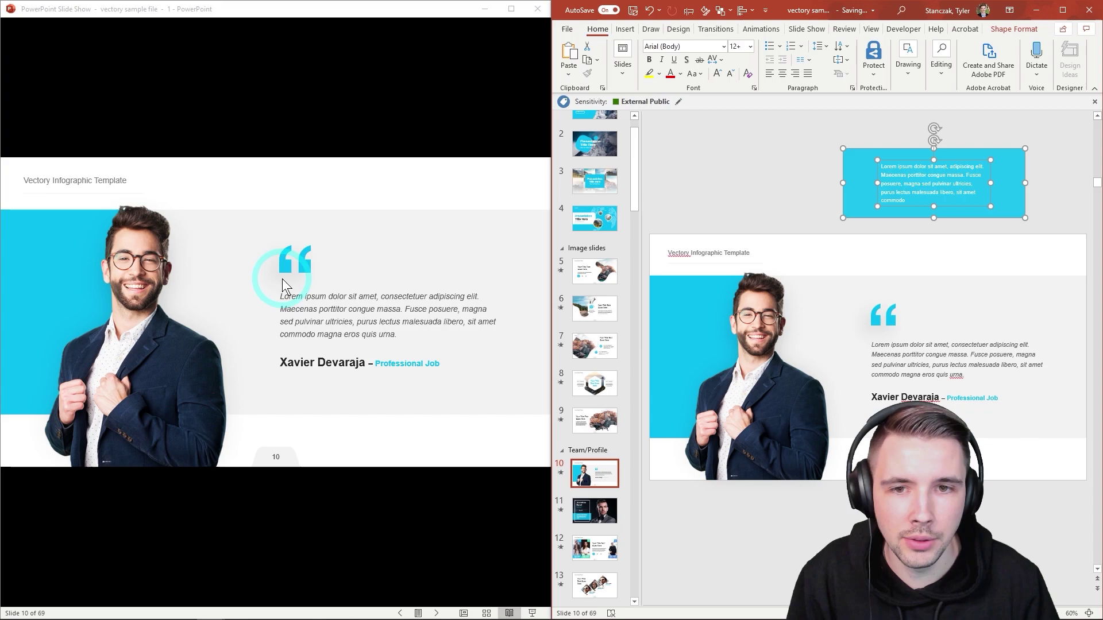
left_click(879, 315)
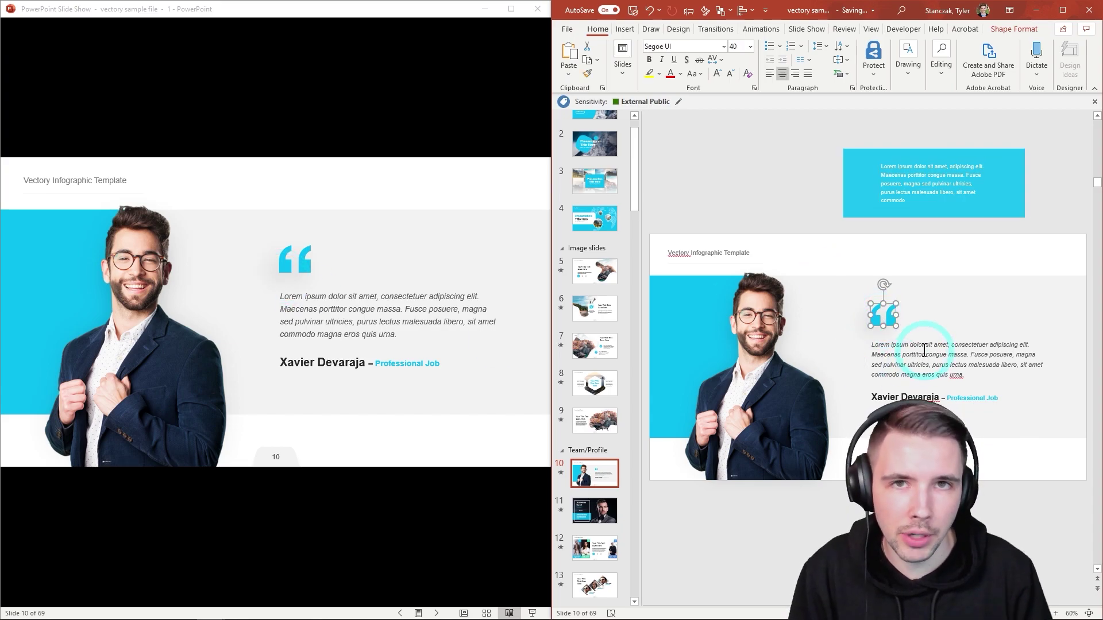